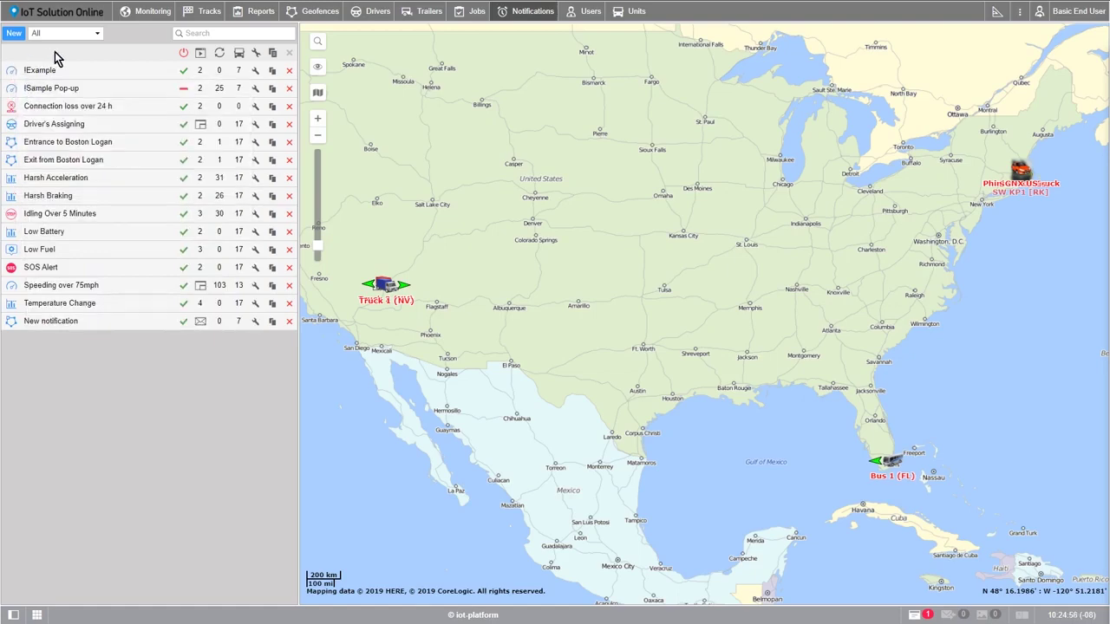
Toggle the enabled state of the !Example speed notification (over 300 mph).
{"action": "mouse_move", "coordinate": [12, 76]}
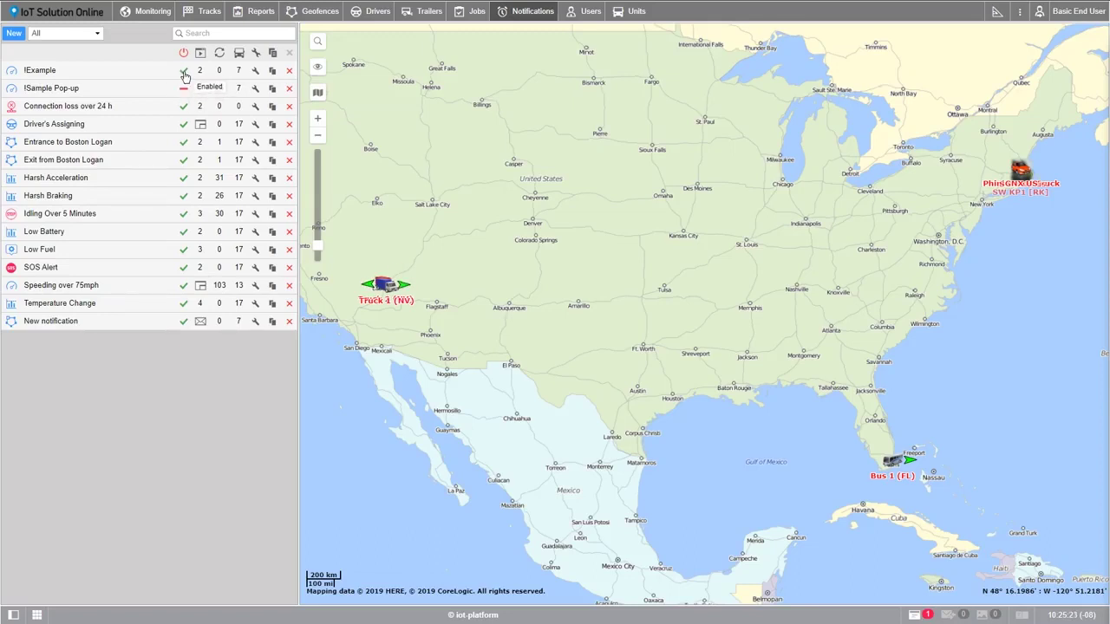
{"action": "left_click", "coordinate": [184, 73]}
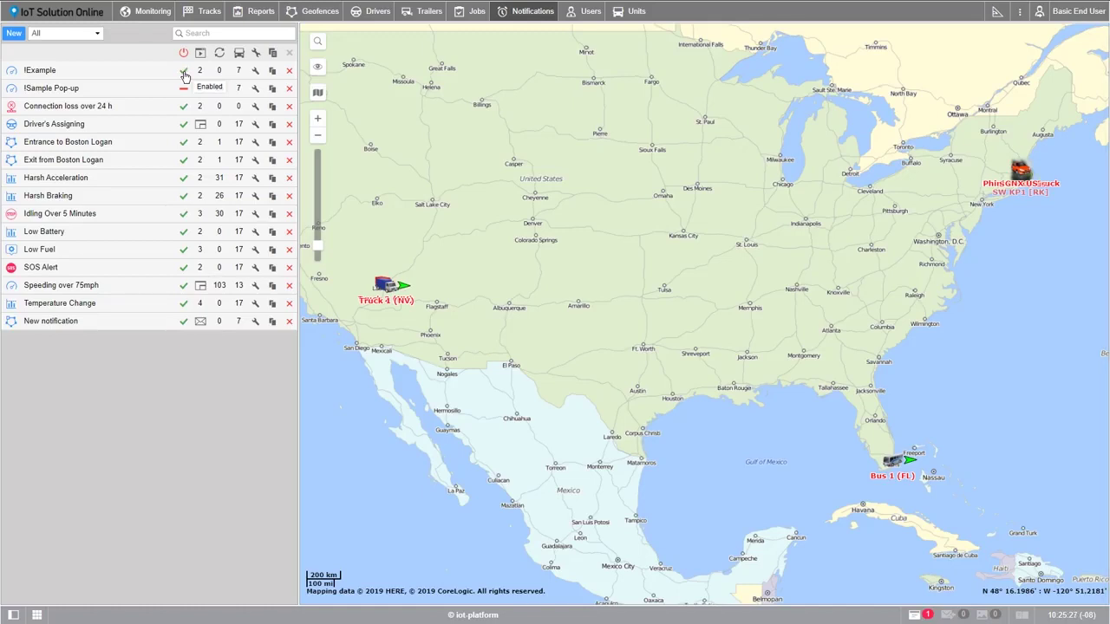
{"action": "mouse_move", "coordinate": [197, 76]}
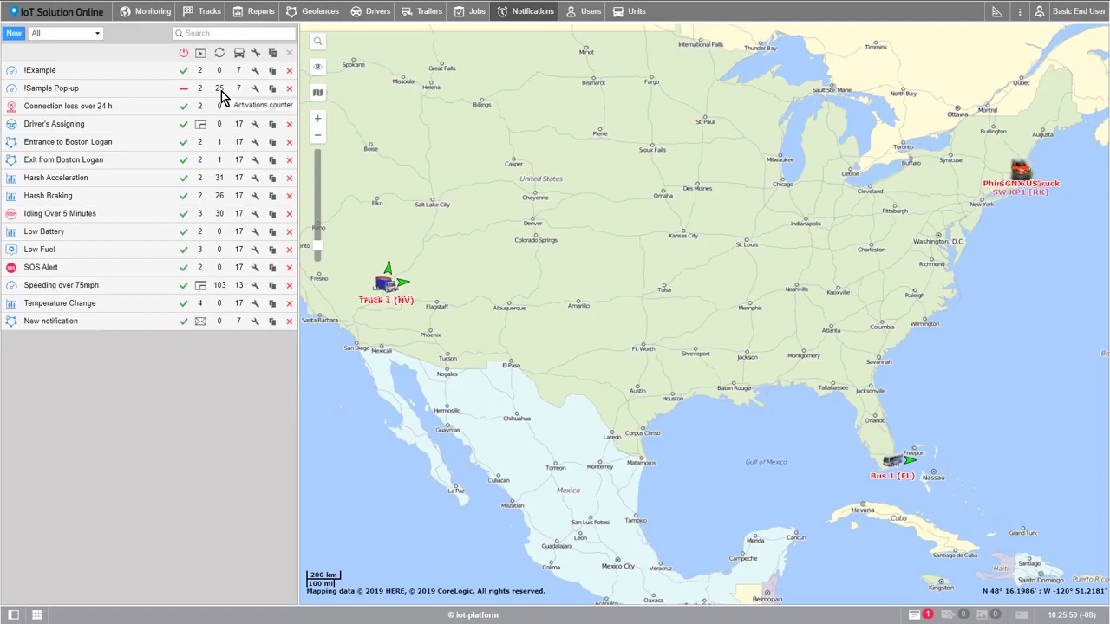
{"action": "mouse_move", "coordinate": [238, 76]}
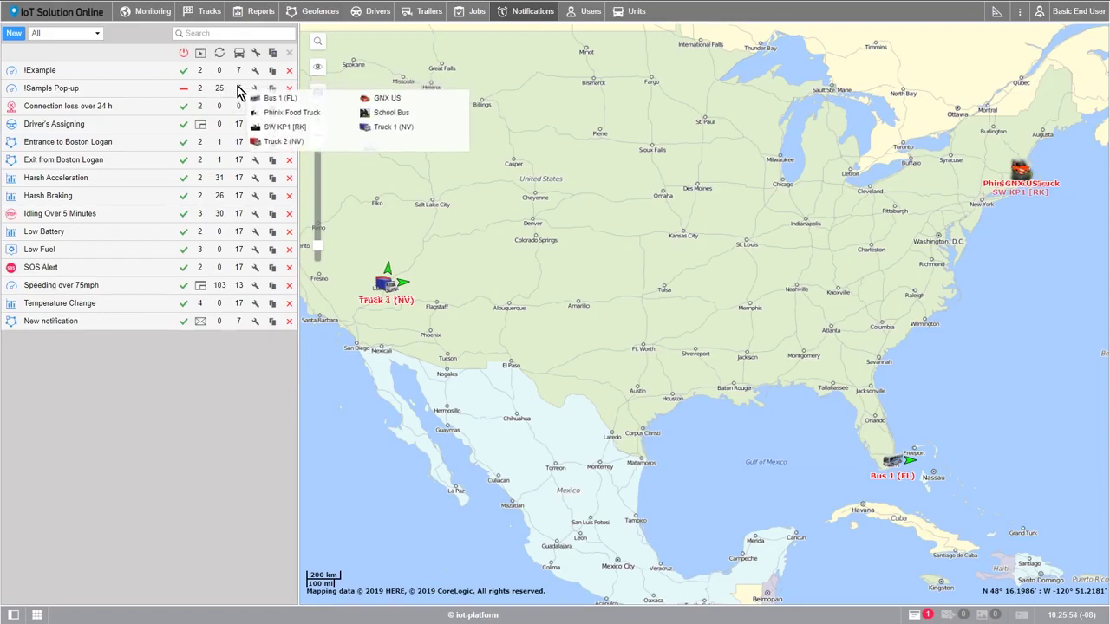
{"action": "mouse_move", "coordinate": [238, 98]}
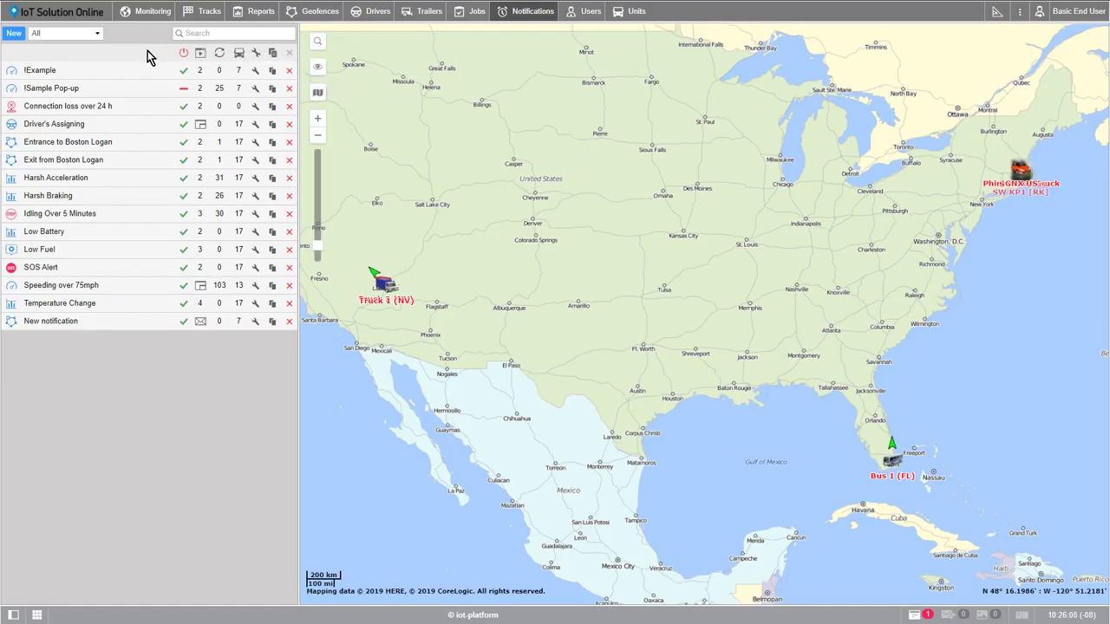
Create a new notification covering all seven units, including Bus 1 (FL), Phinix Food Truck and SW KP1 [RK].
{"action": "left_click", "coordinate": [19, 36]}
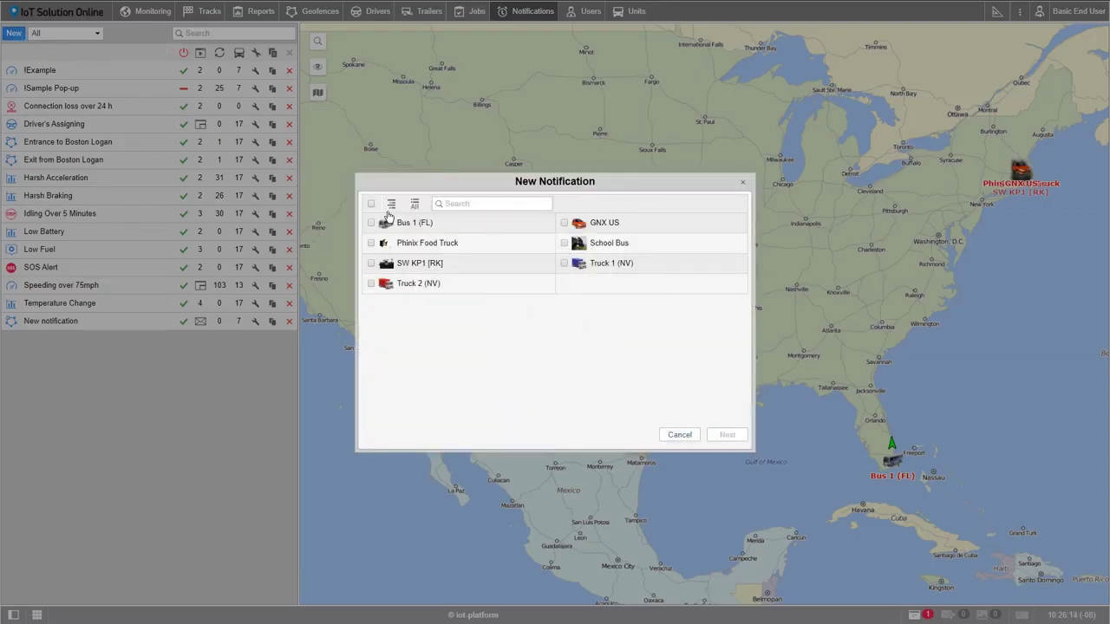
{"action": "left_click", "coordinate": [371, 223]}
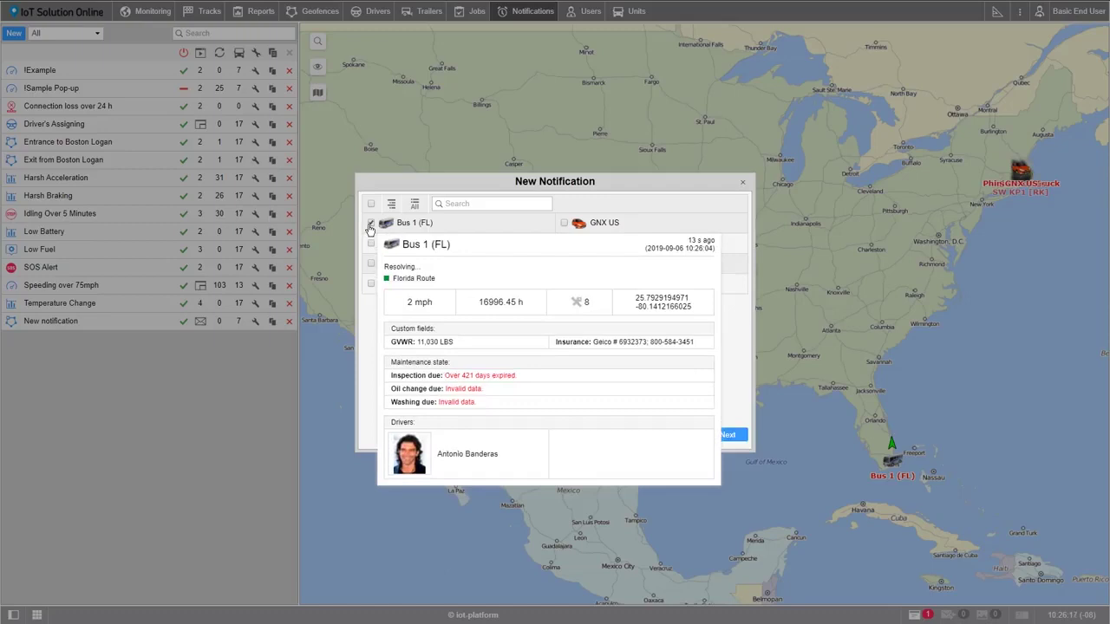
{"action": "left_click", "coordinate": [371, 243]}
{"action": "left_click", "coordinate": [372, 263]}
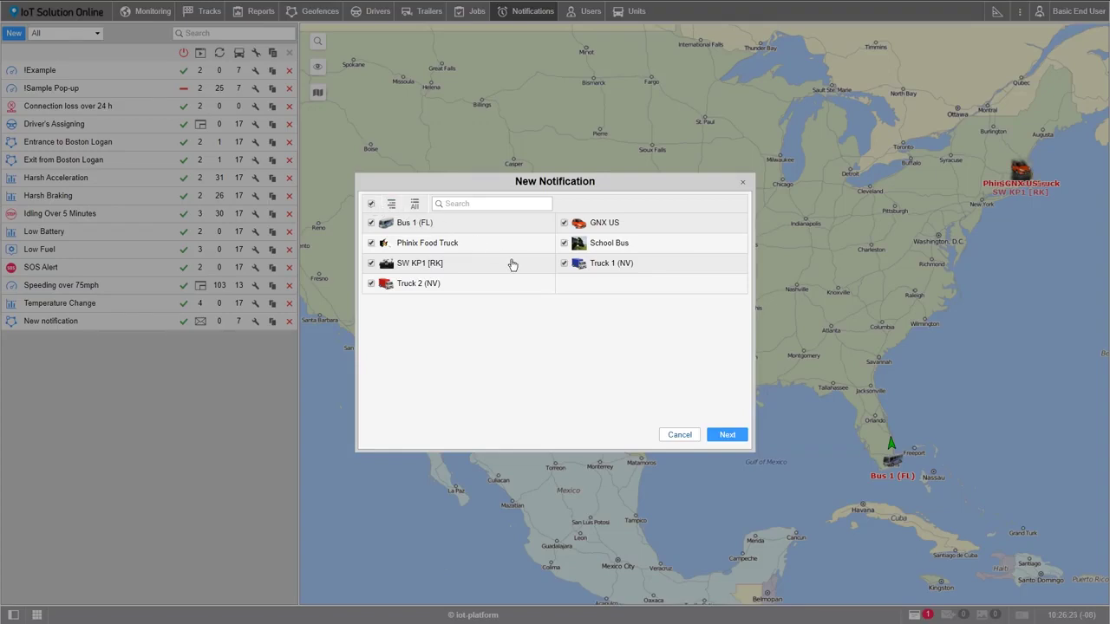
{"action": "left_click", "coordinate": [718, 436]}
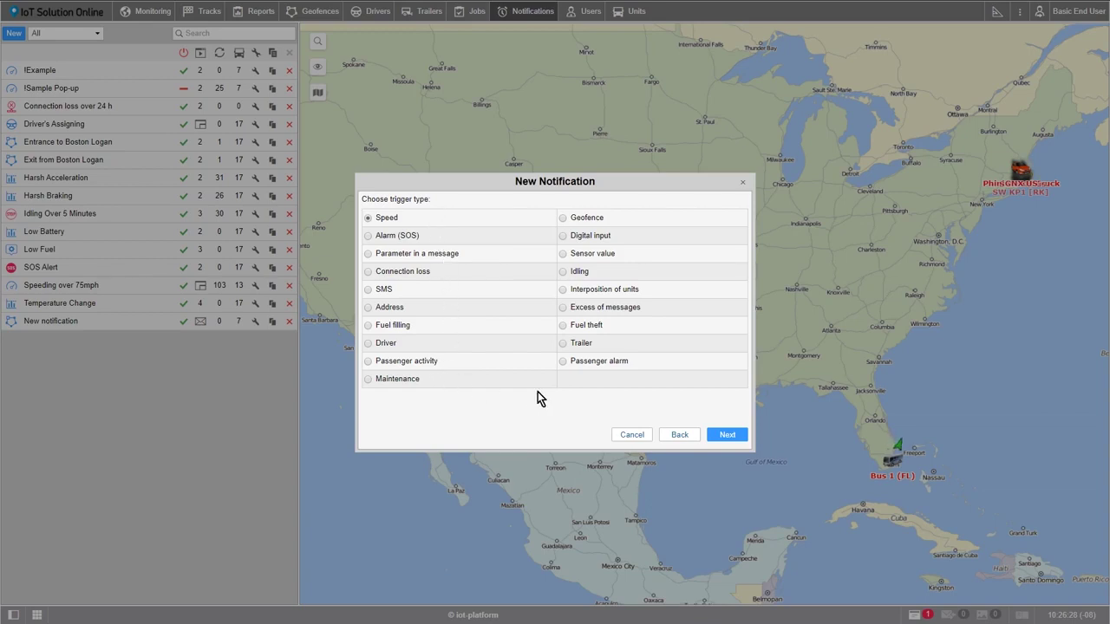
Use a Geofence trigger that fires when units are outside the Boston Area geofence.
{"action": "left_click", "coordinate": [564, 222]}
{"action": "left_click", "coordinate": [715, 435]}
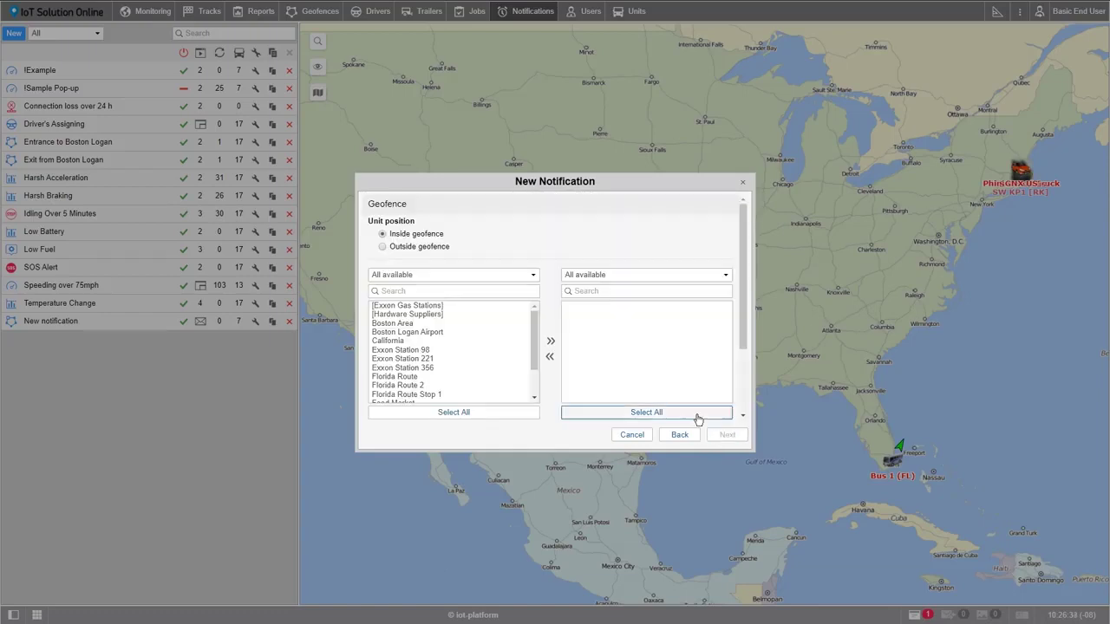
{"action": "left_click", "coordinate": [383, 248]}
{"action": "left_click", "coordinate": [413, 326]}
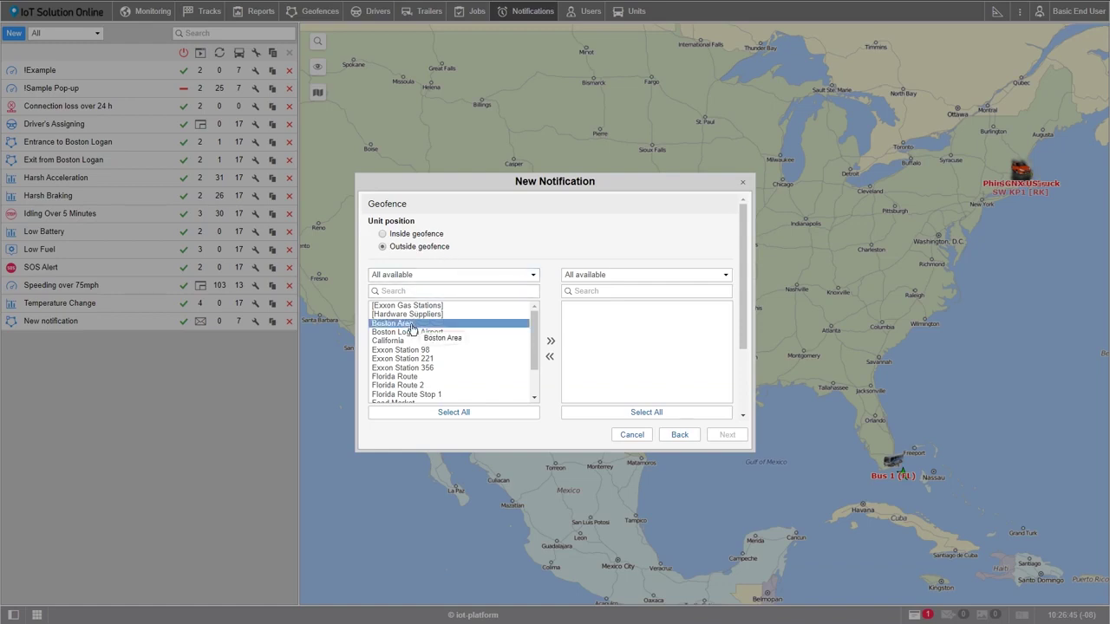
{"action": "left_click", "coordinate": [552, 342]}
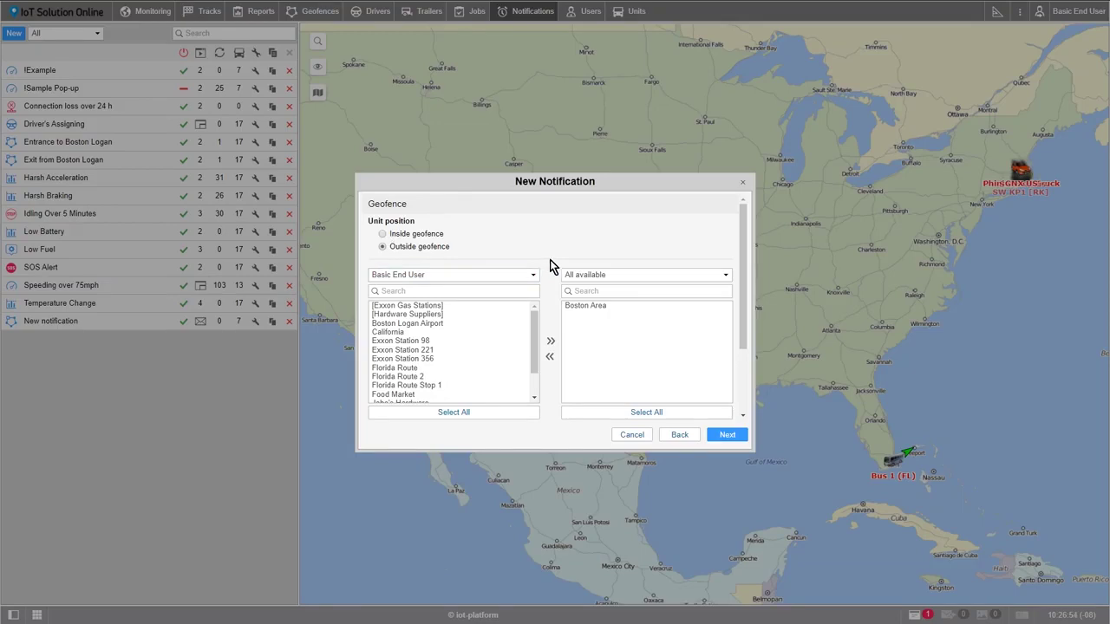
{"action": "left_click", "coordinate": [730, 435]}
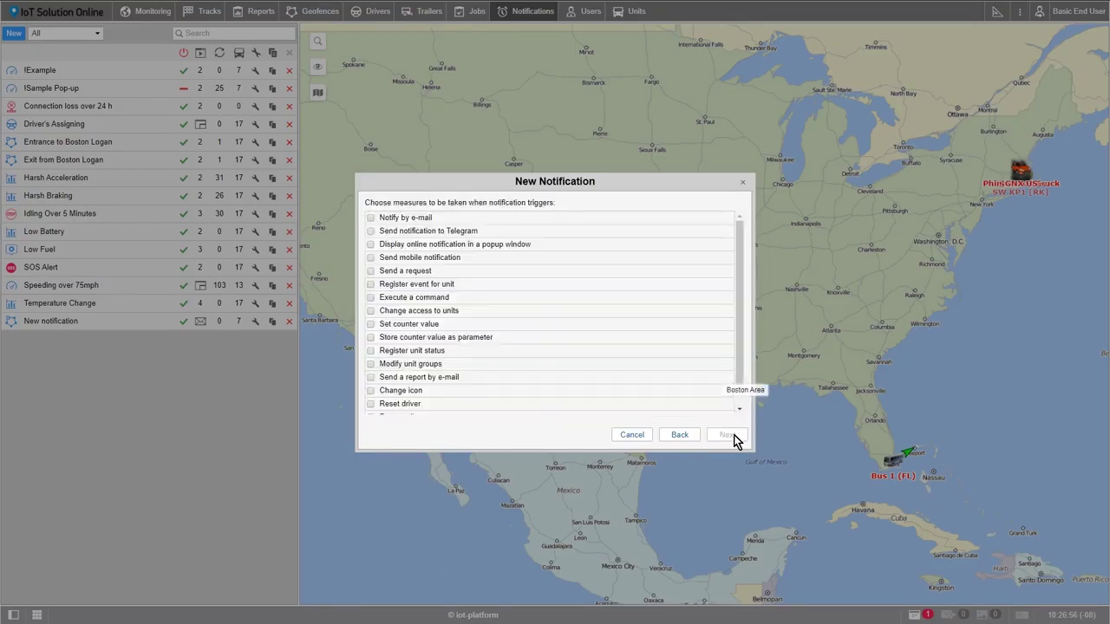
Send e-mail to both listed addresses and show a green online popup notification.
{"action": "left_click", "coordinate": [371, 218]}
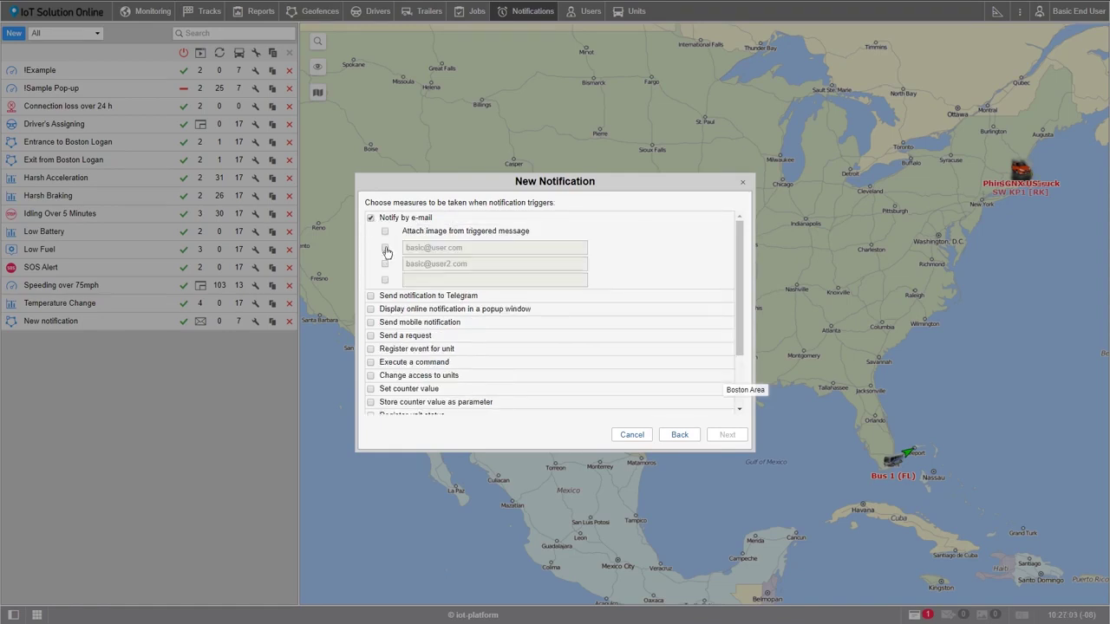
{"action": "left_click", "coordinate": [386, 249]}
{"action": "left_click", "coordinate": [385, 264]}
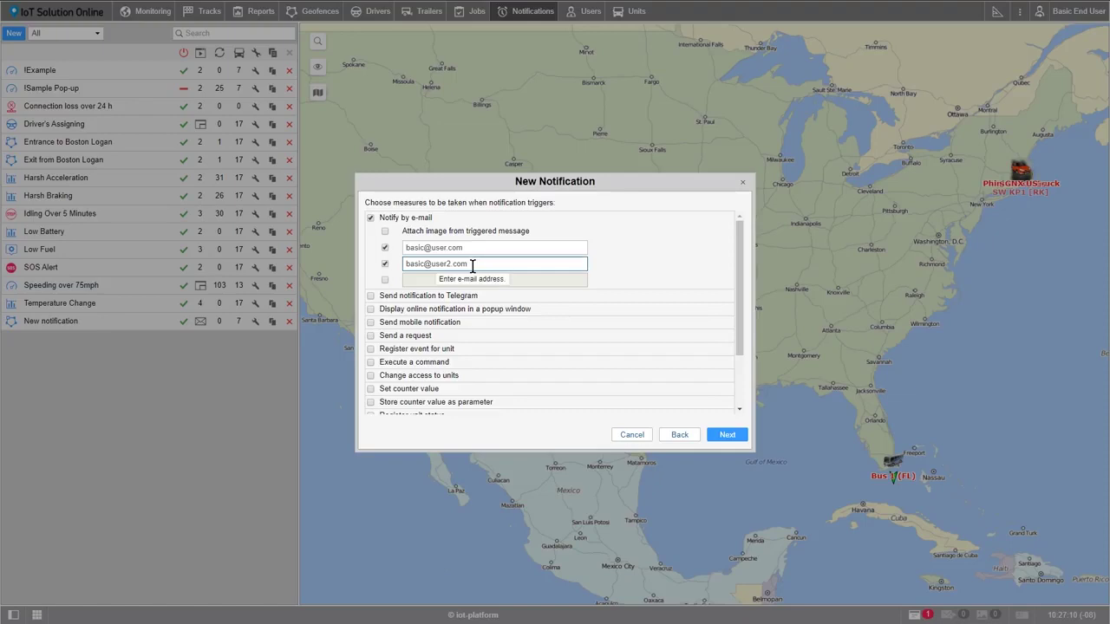
{"action": "left_click", "coordinate": [370, 309]}
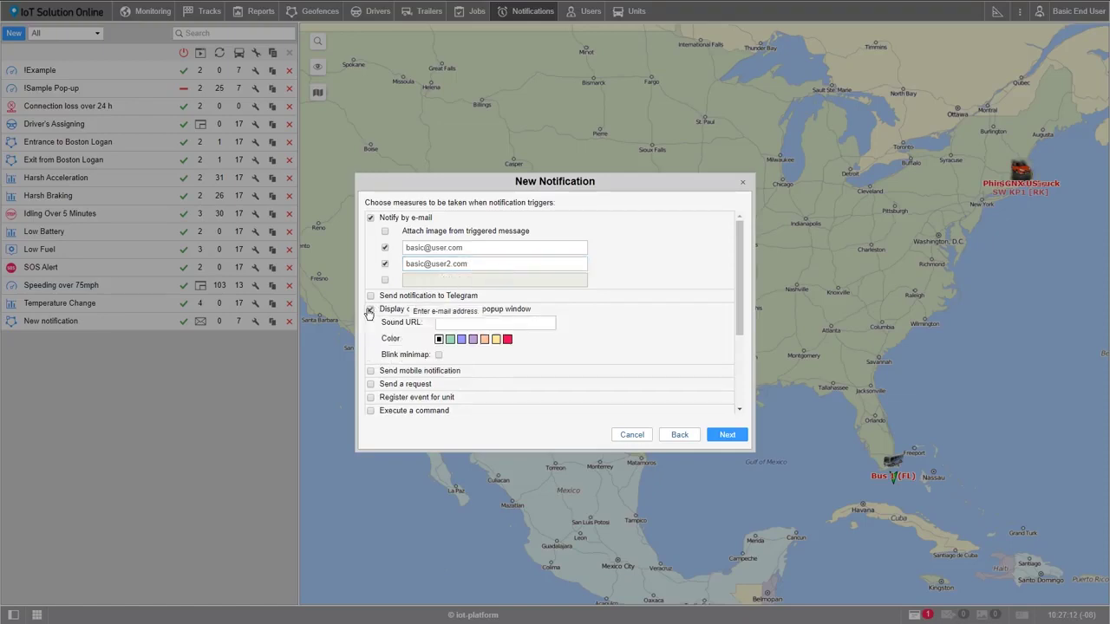
{"action": "left_click", "coordinate": [450, 341]}
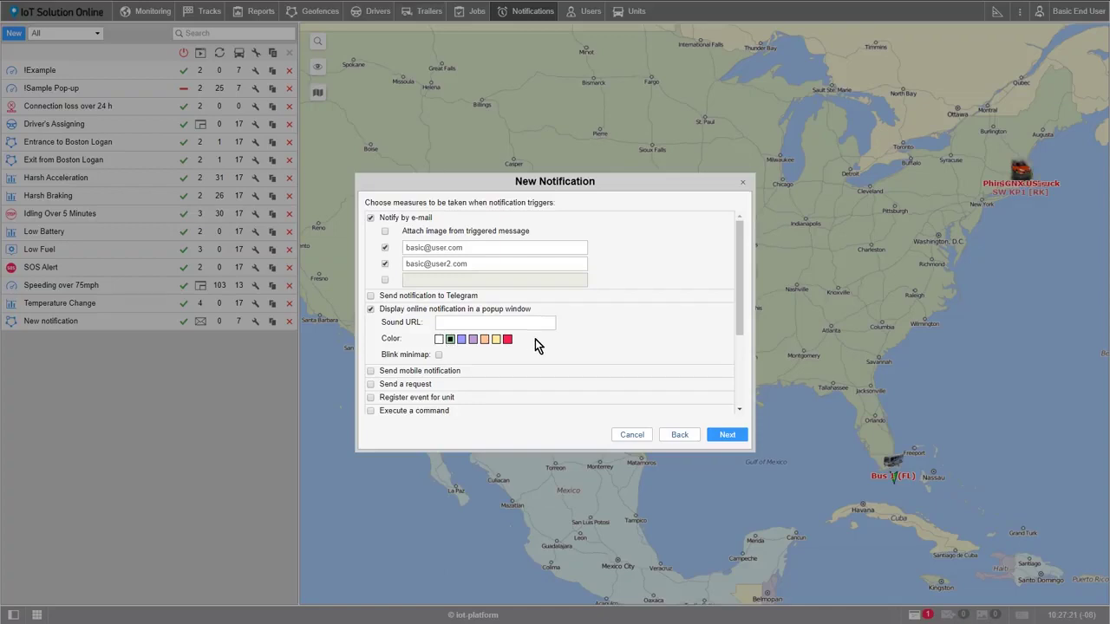
{"action": "left_click", "coordinate": [723, 439]}
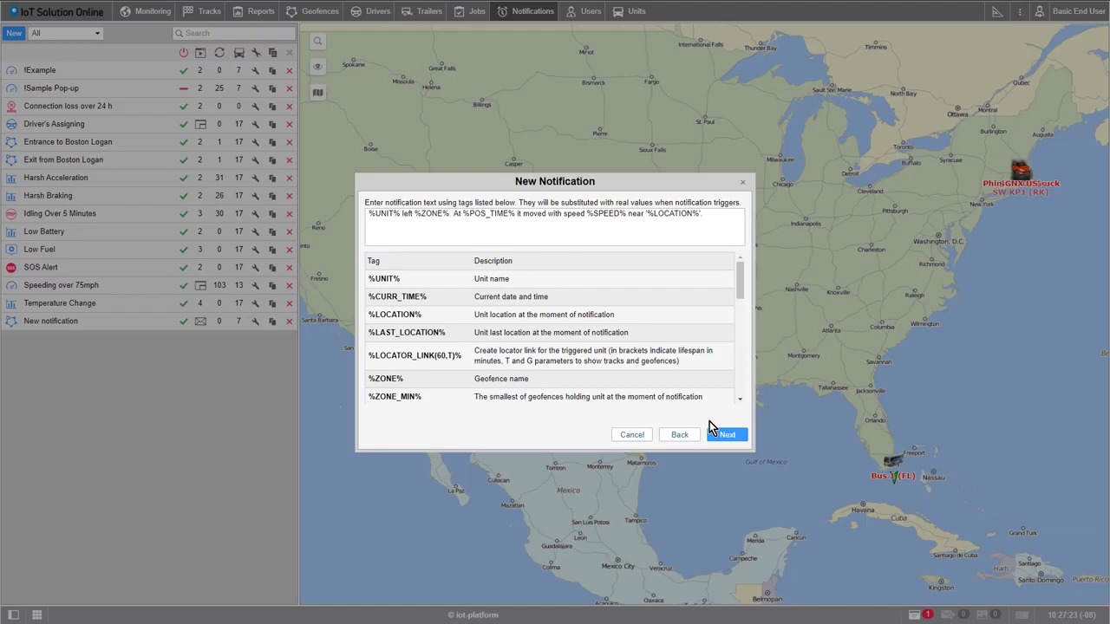
Replace the default notification text with 'Time %CURR_TIME%'.
{"action": "left_click", "coordinate": [607, 225]}
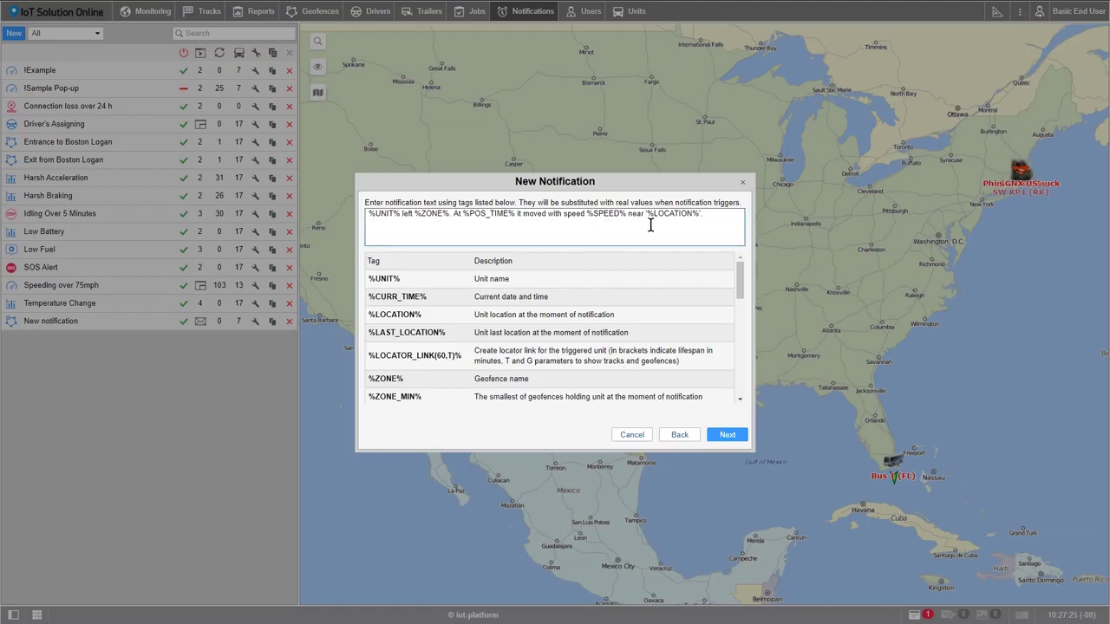
{"action": "left_click_drag", "start_coordinate": [719, 217], "coordinate": [363, 214]}
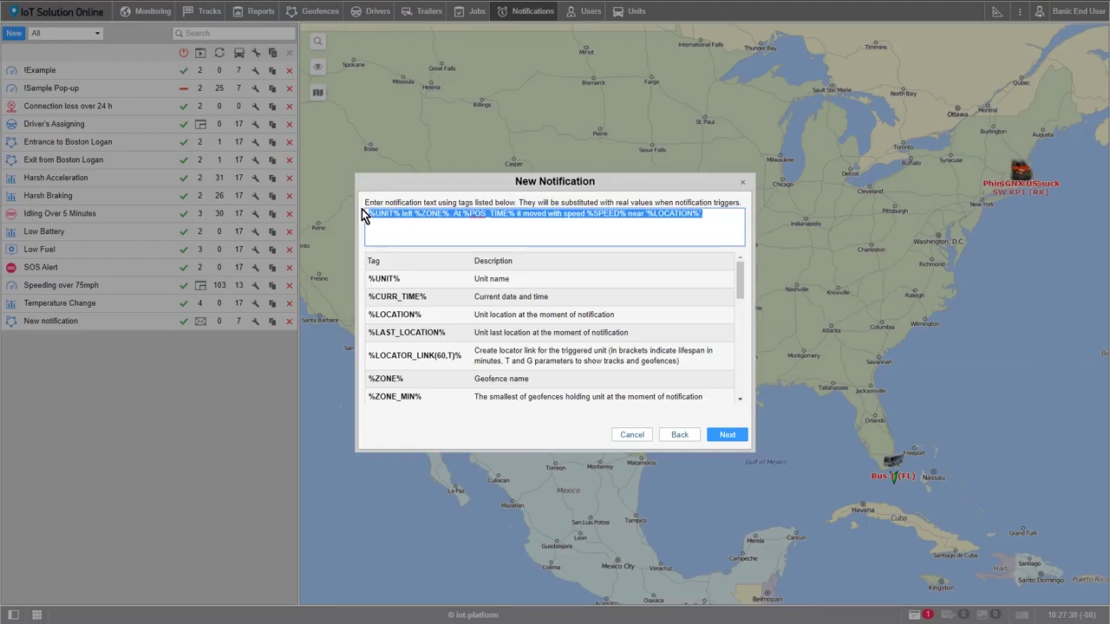
{"action": "key", "text": "BackSpace"}
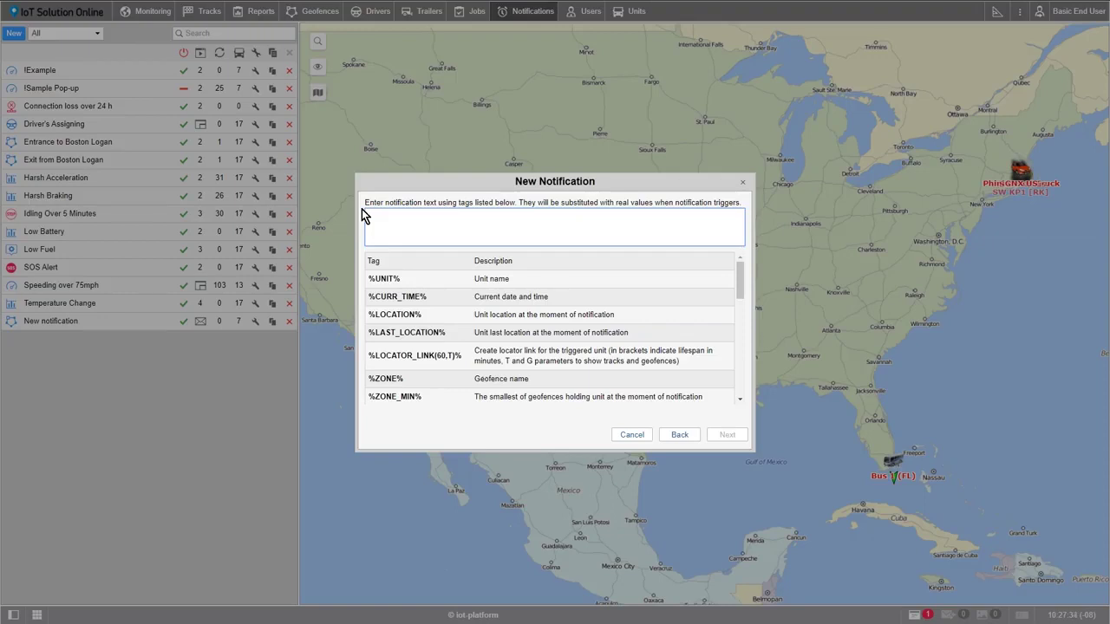
{"action": "type", "text": "Time:"}
{"action": "left_click", "coordinate": [384, 218]}
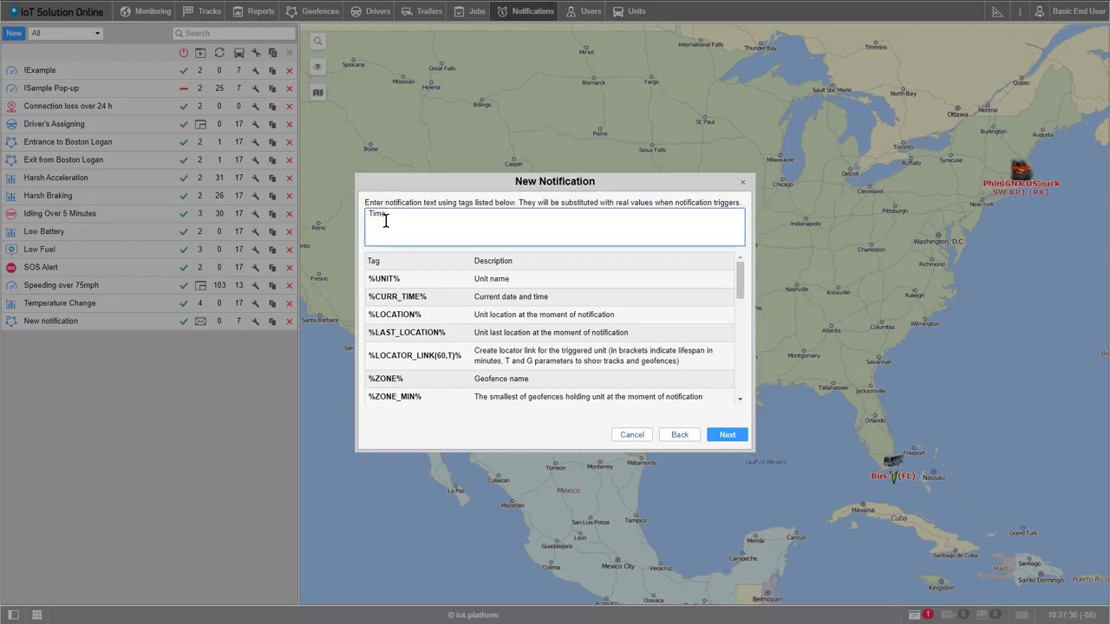
{"action": "scroll", "coordinate": [423, 336], "scroll_direction": "down", "scroll_amount": 10}
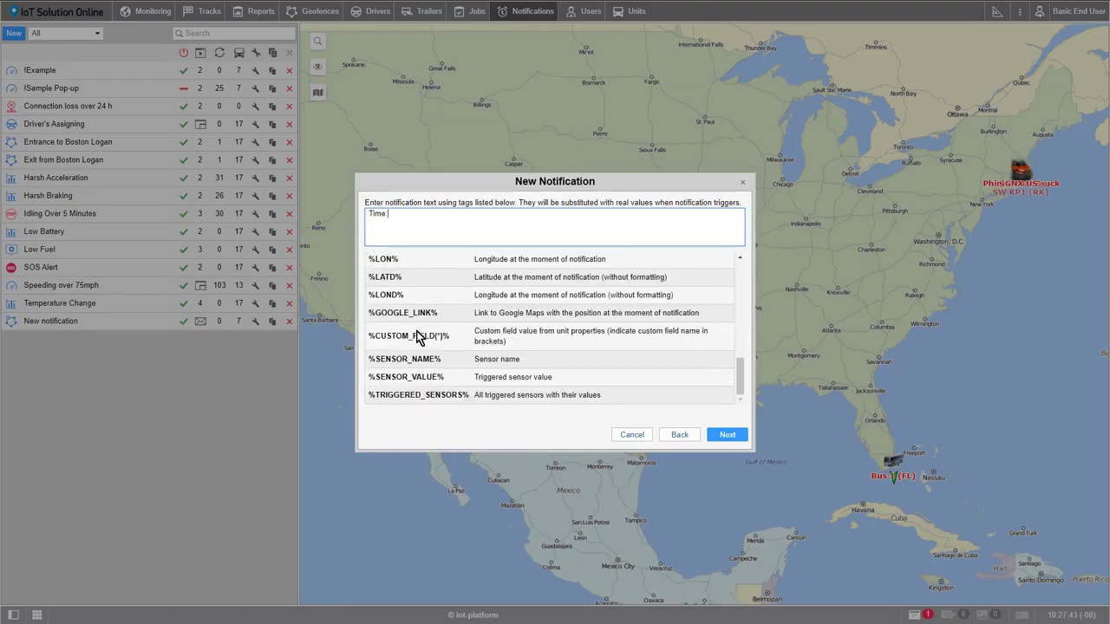
{"action": "scroll", "coordinate": [416, 337], "scroll_direction": "up", "scroll_amount": 10}
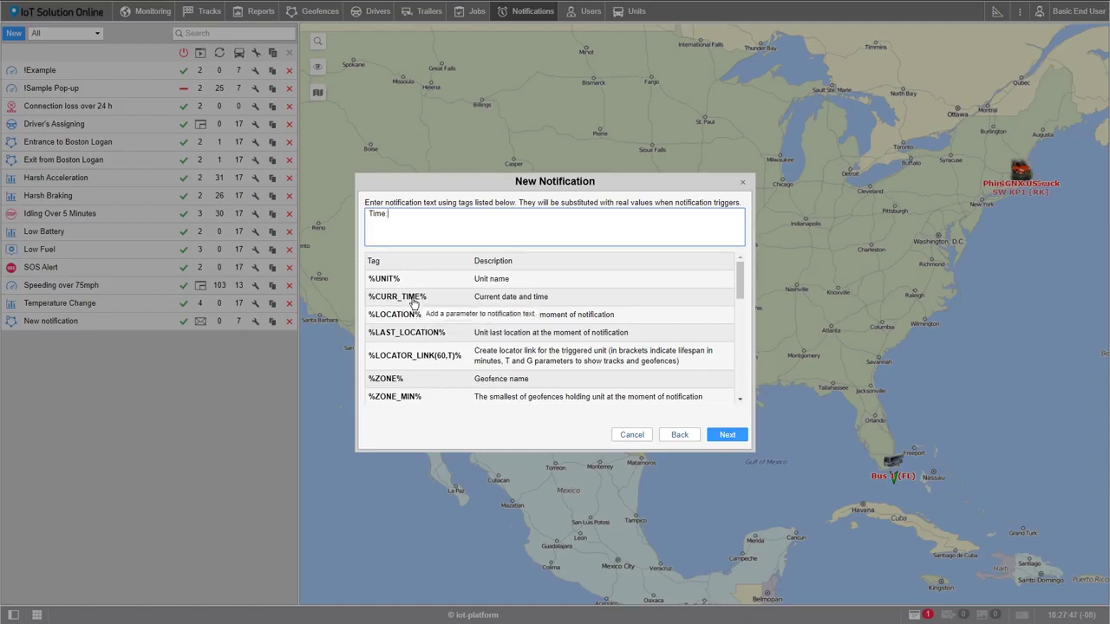
{"action": "left_click", "coordinate": [413, 302]}
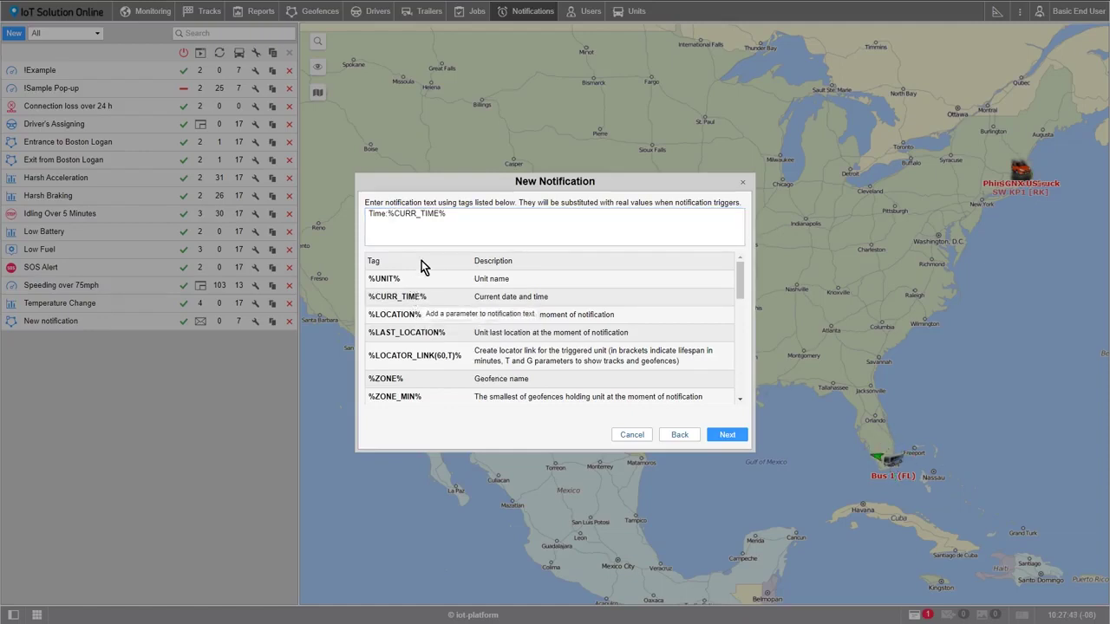
Add the lines 'Unit: %UNIT%' and 'Geofence %ZONE%' to the notification text.
{"action": "left_click", "coordinate": [457, 217]}
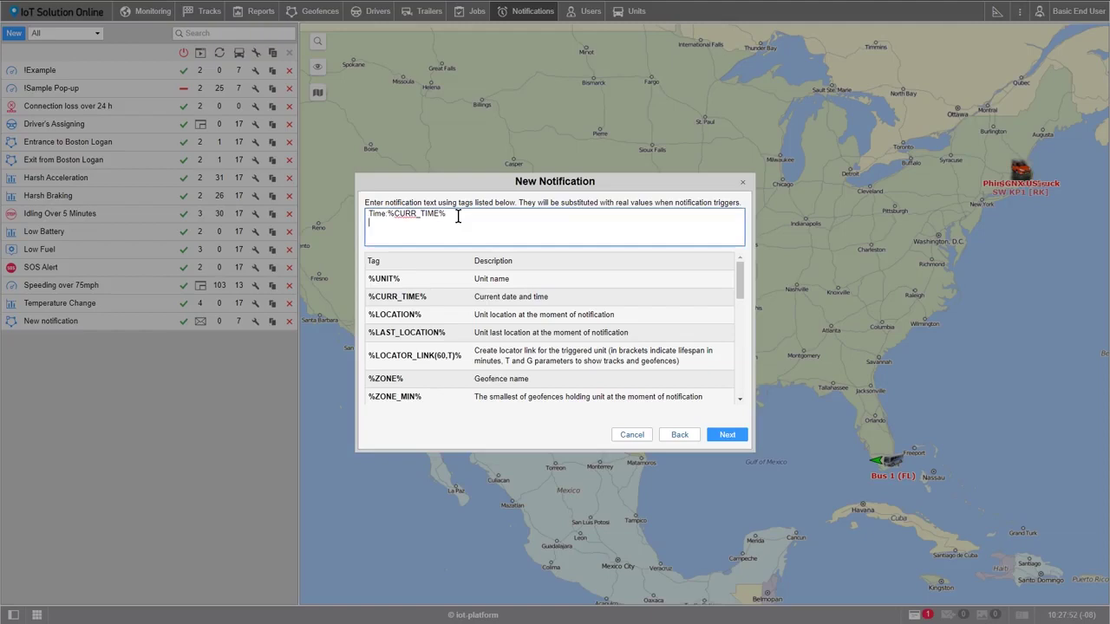
{"action": "type", "text": "Uni"}
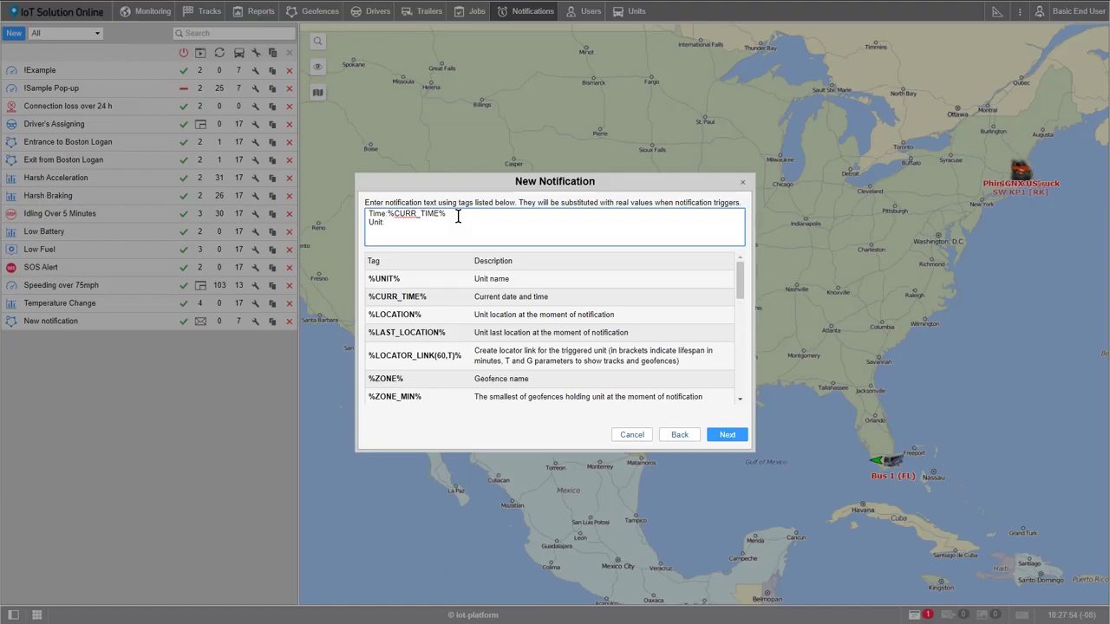
{"action": "type", "text": "t:"}
{"action": "left_click", "coordinate": [390, 279]}
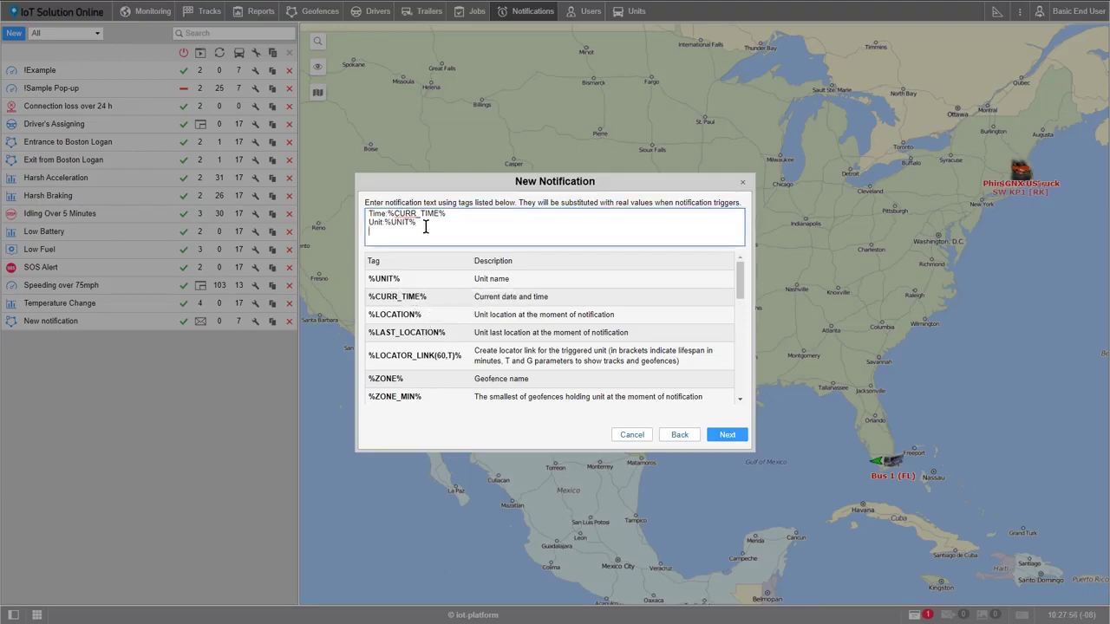
{"action": "type", "text": "Geofence:"}
{"action": "left_click", "coordinate": [395, 379]}
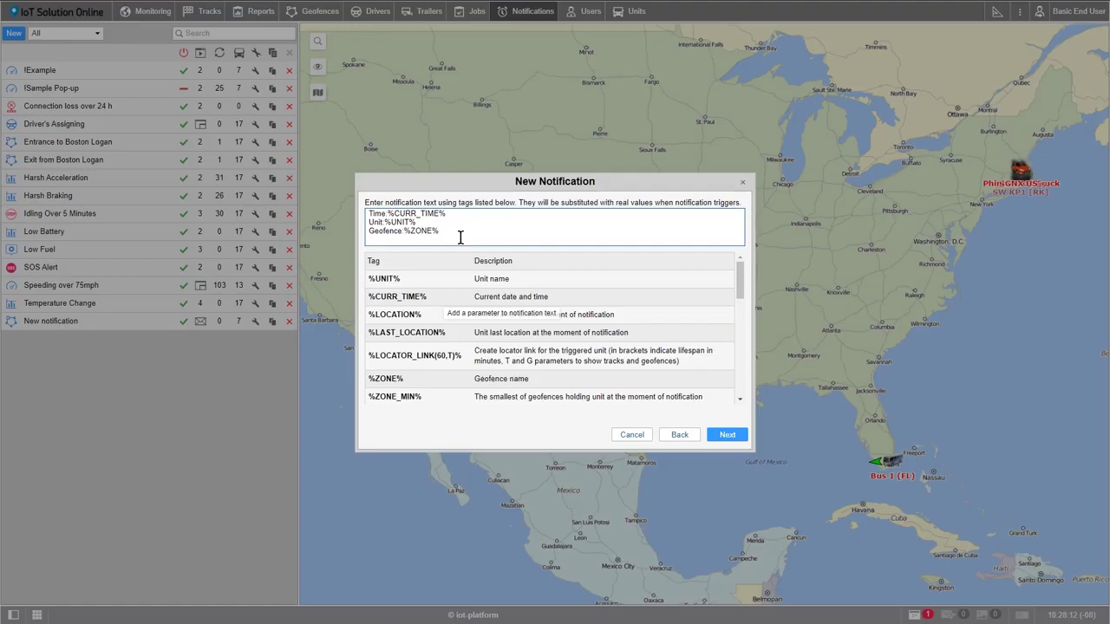
{"action": "left_click", "coordinate": [724, 434]}
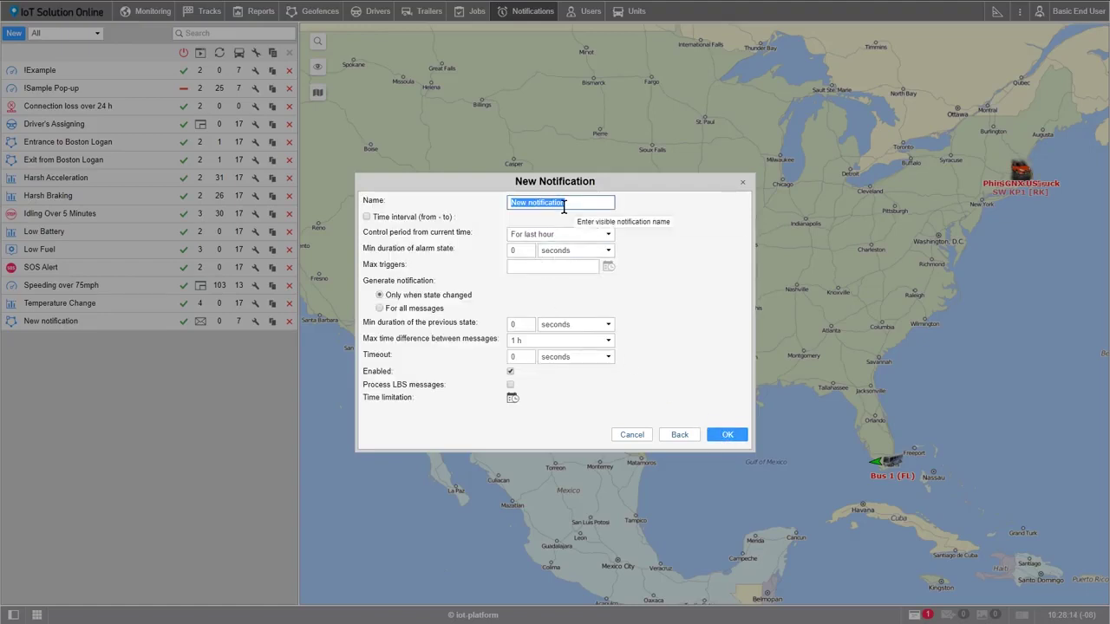
Name the notification 'Leaving Boston Area' and save it.
{"action": "type", "text": "Leaving Boston Area"}
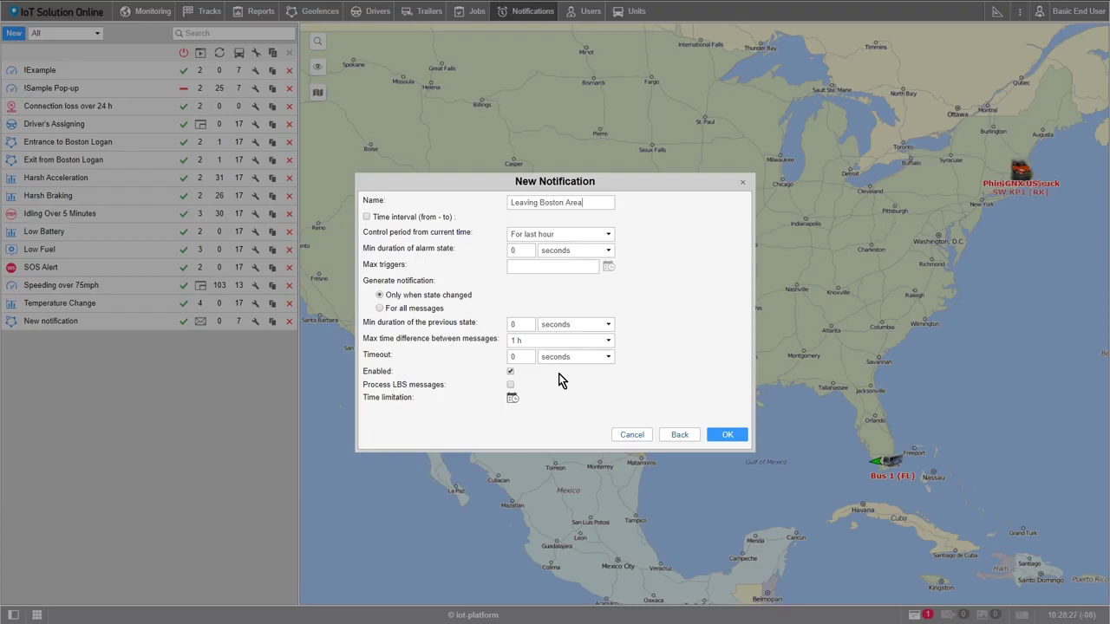
{"action": "left_click", "coordinate": [726, 434]}
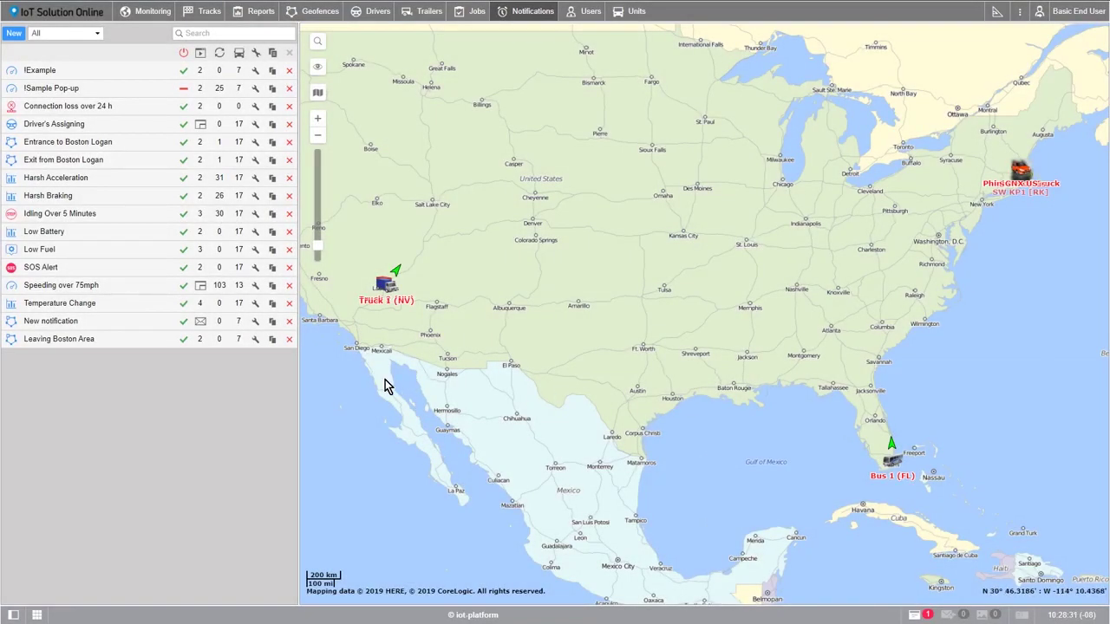
Enable the !Sample Pop-up notification and expand the Truck 2 alert's details in Online Notifications.
{"action": "mouse_move", "coordinate": [32, 87]}
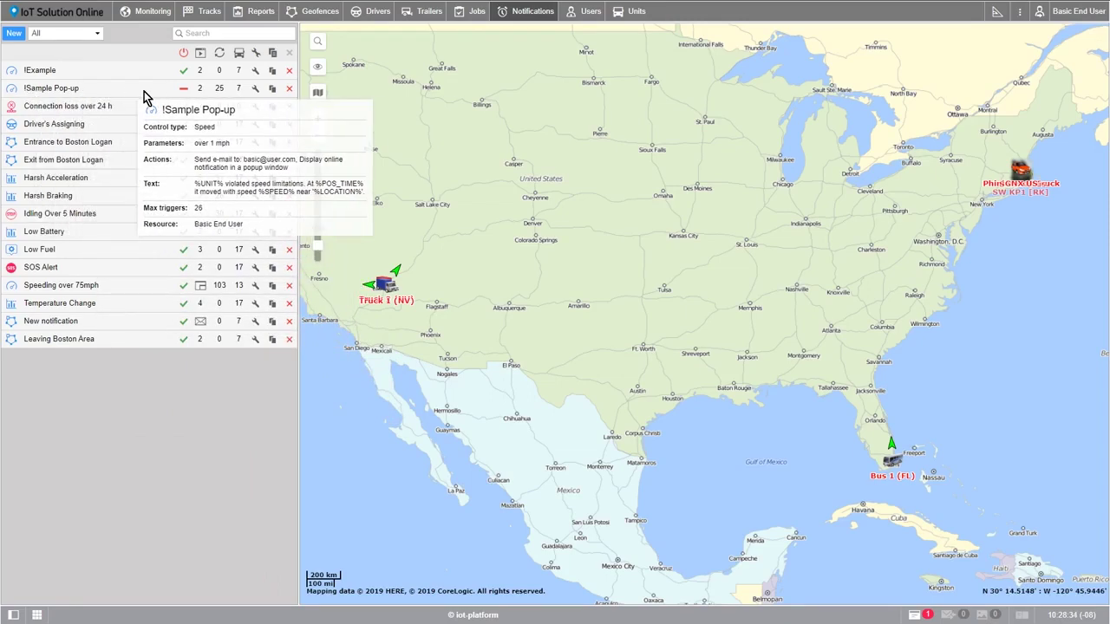
{"action": "left_click", "coordinate": [183, 90]}
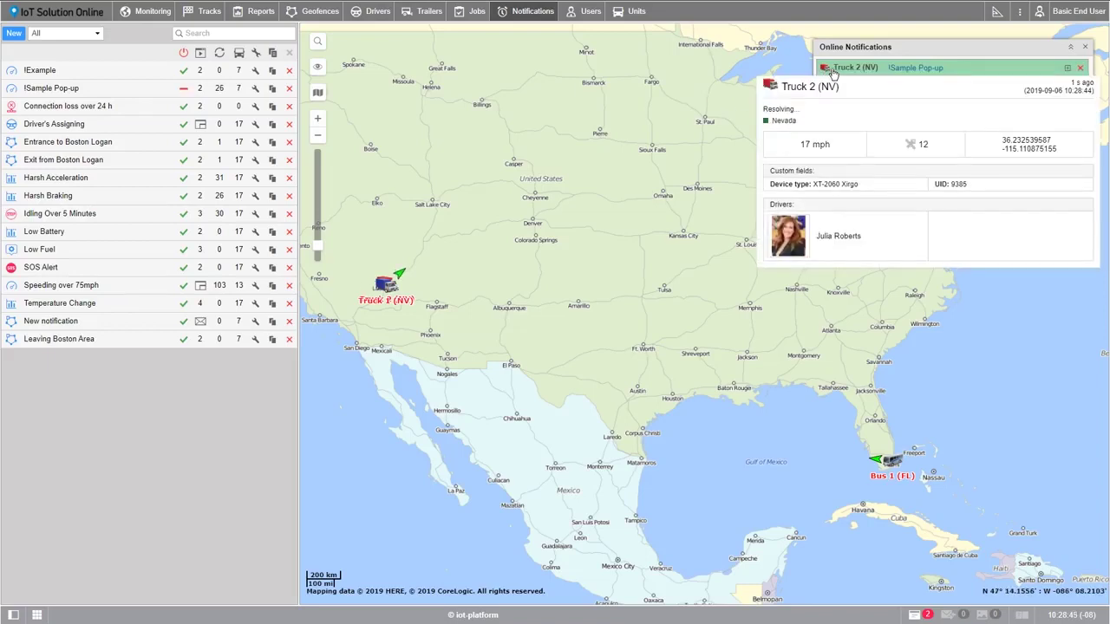
{"action": "left_click", "coordinate": [1067, 67]}
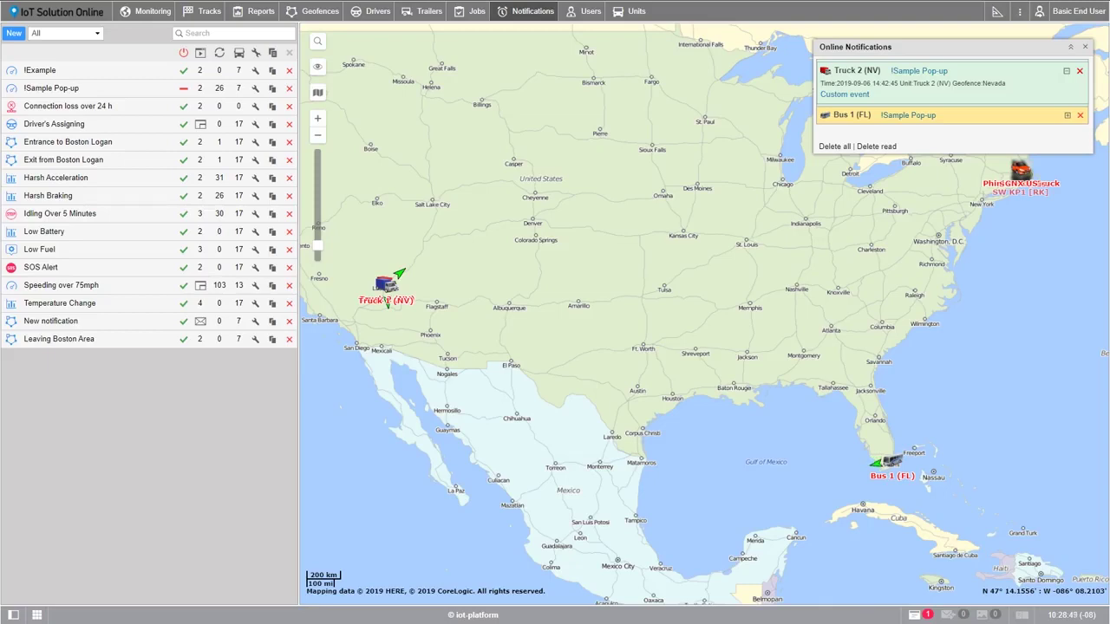